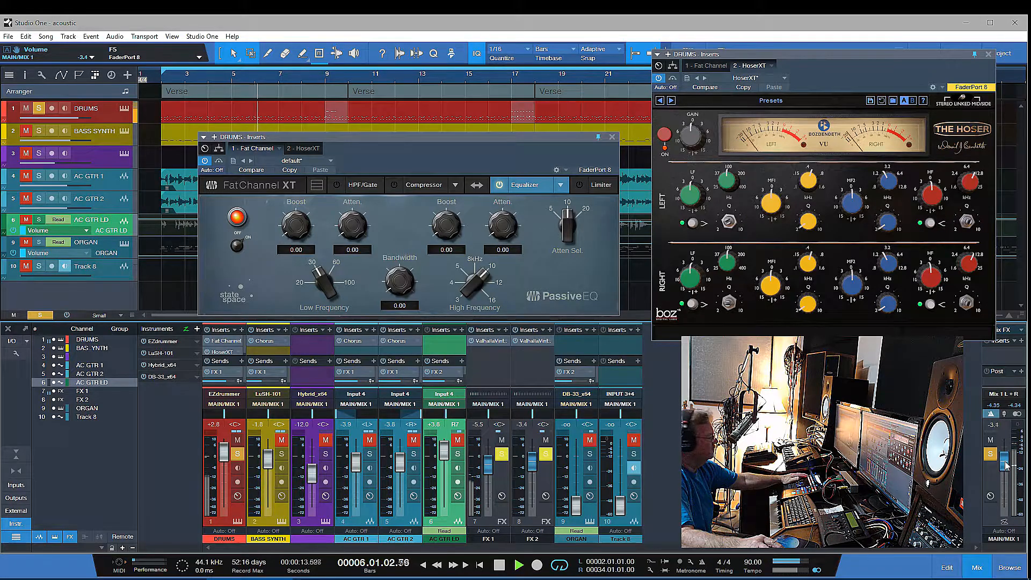
- Set the main output fader to -9.3 dB
drag(1005, 462, 1005, 460)
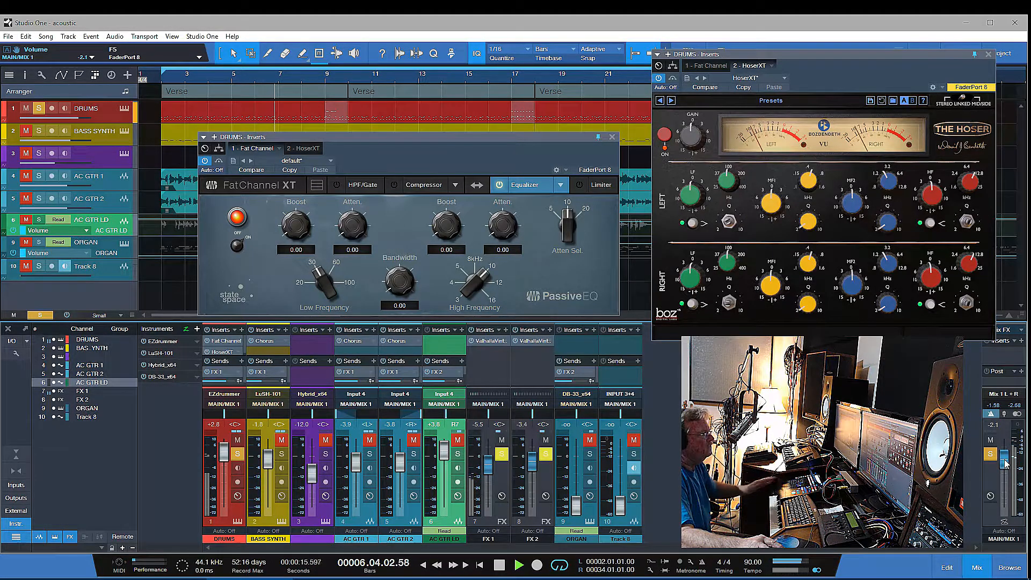
drag(1006, 465, 1006, 472)
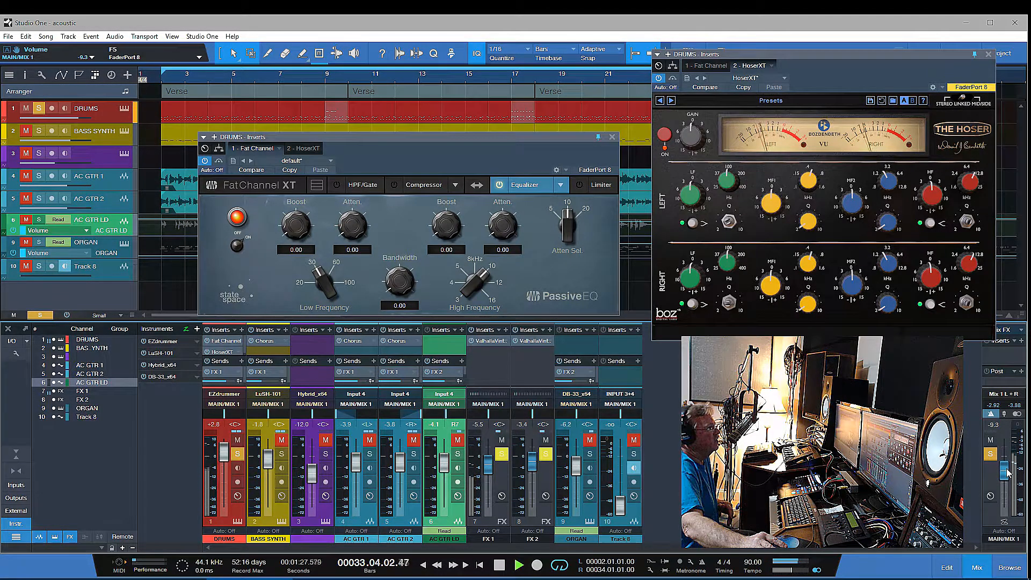
- View the EZdrummer instrument of the DRUMS track, and briefly unsolo the track to compare it with the full mix
click(125, 109)
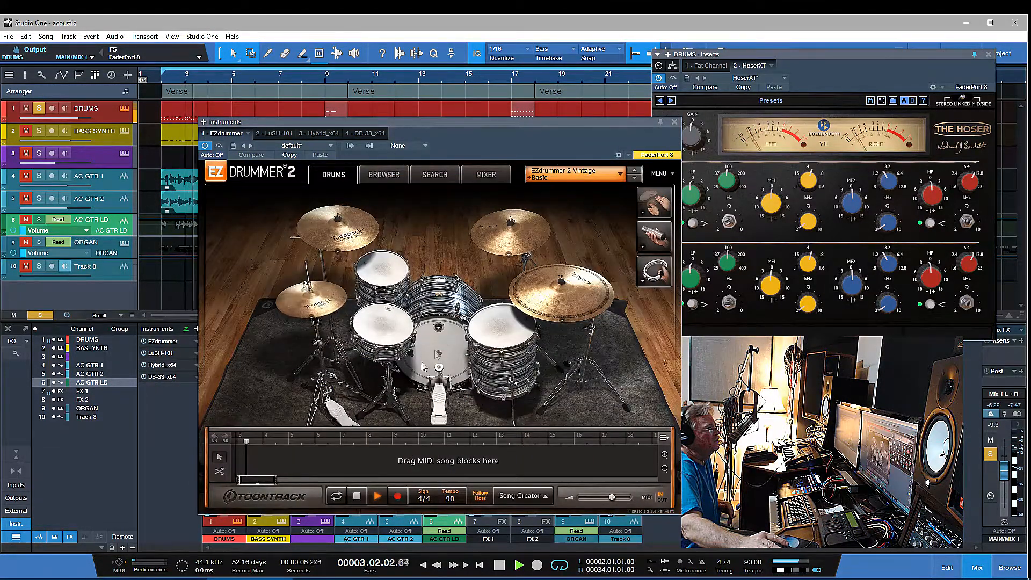
click(675, 122)
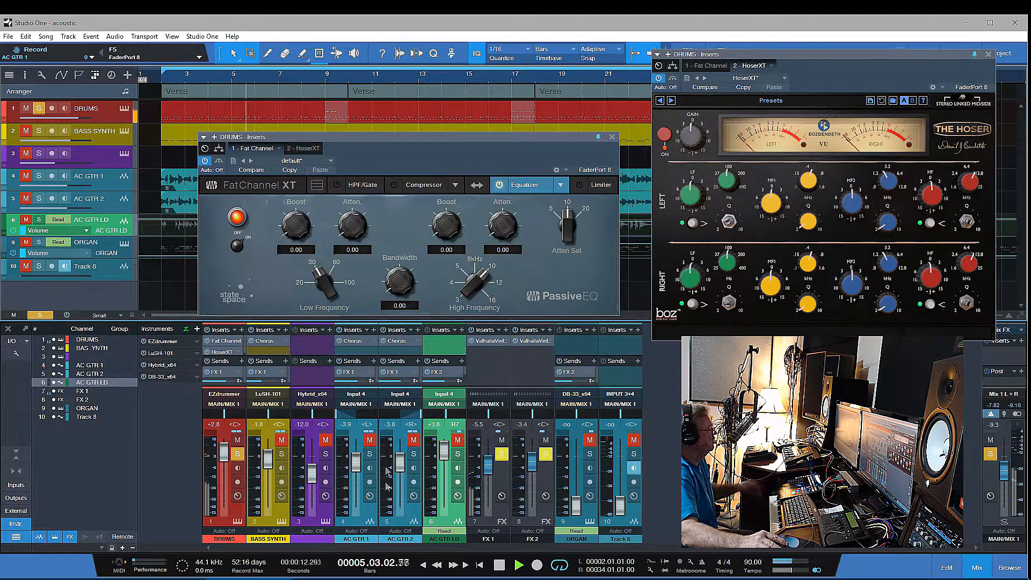
click(238, 454)
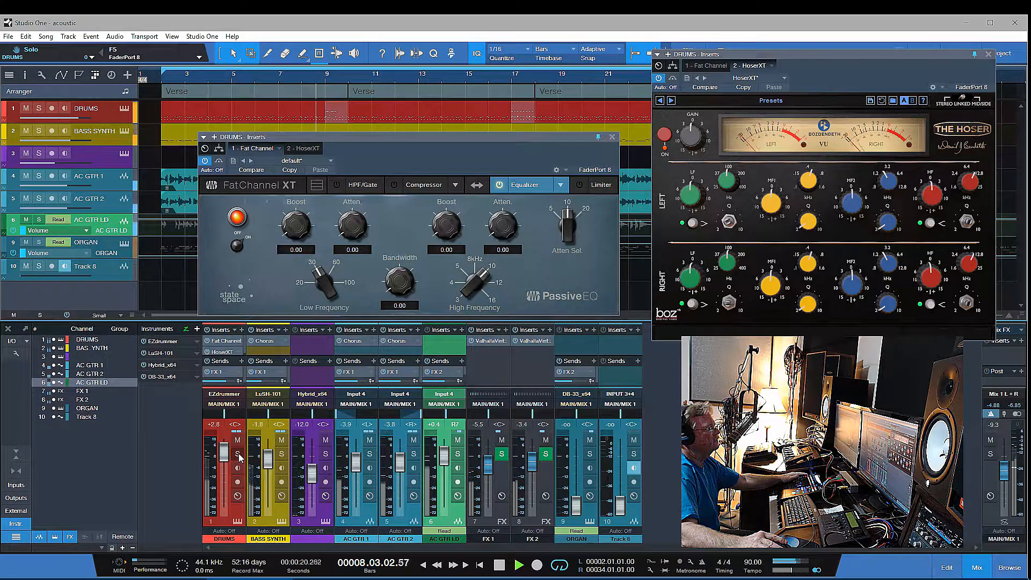
click(237, 454)
- Lower the main output fader to -12 dB
drag(1004, 470, 1004, 474)
click(354, 459)
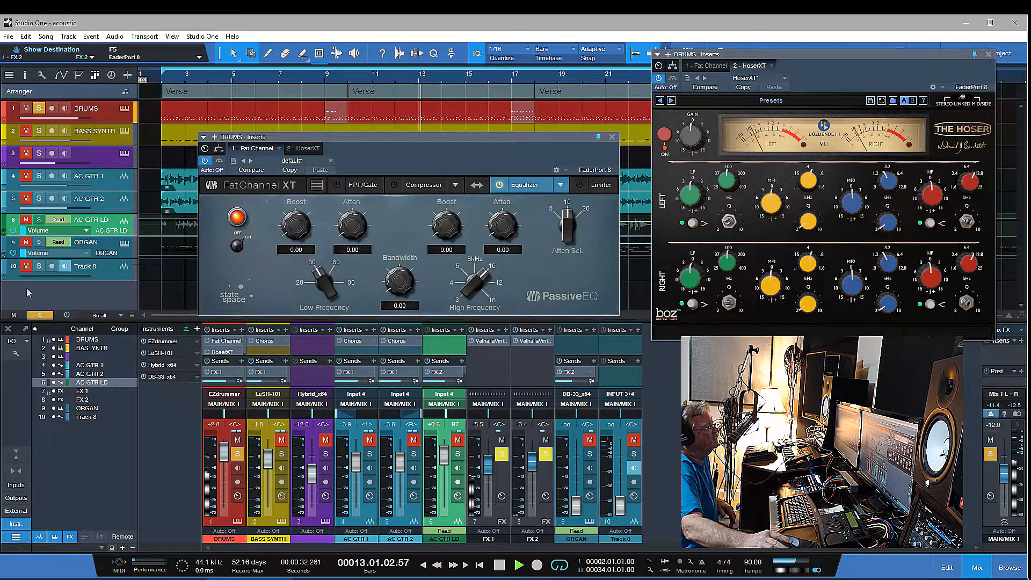
- Look over the ValhallaVintageVerb reverb settings on the FX 1 channel, and close the plug-in window
drag(0, 237, 874, 111)
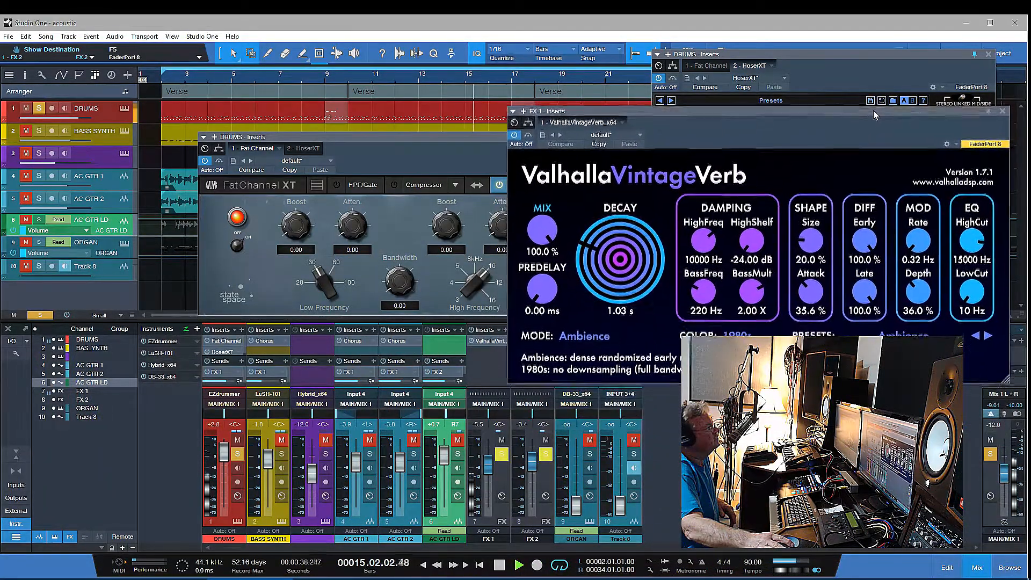
click(1002, 112)
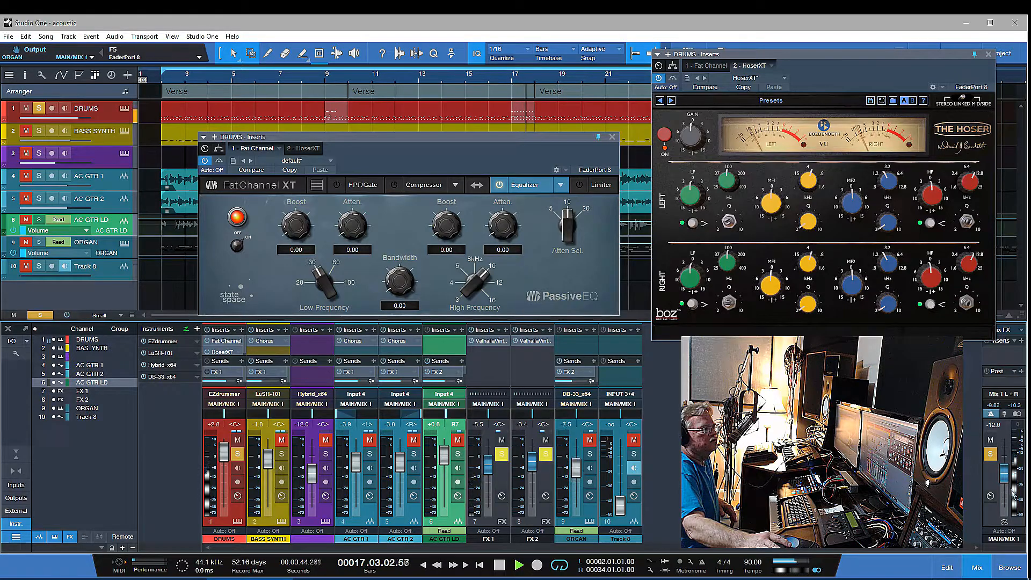
- Adjust the main output level to -5.8 dB
drag(1006, 478, 1007, 471)
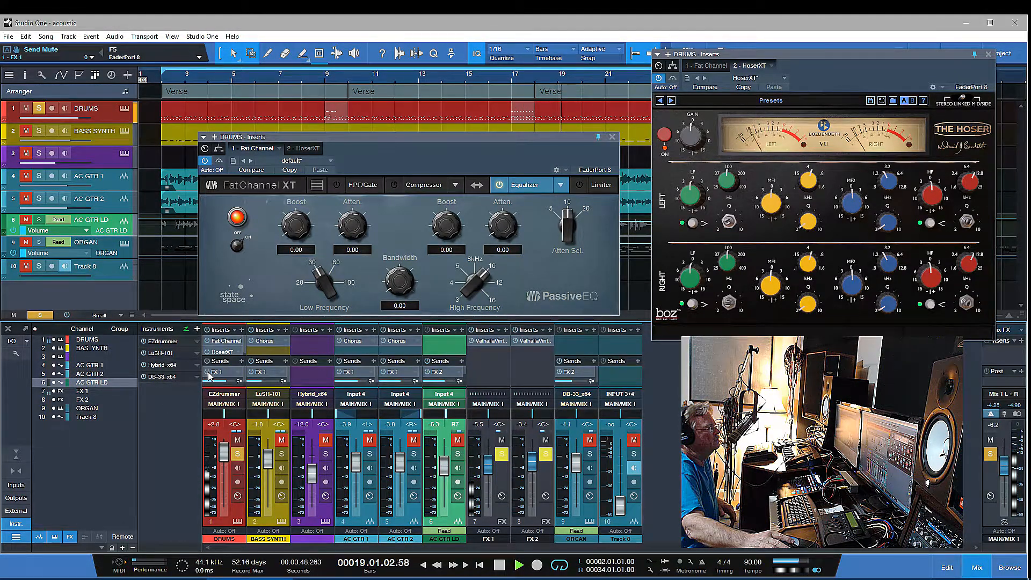
drag(1008, 471, 1008, 467)
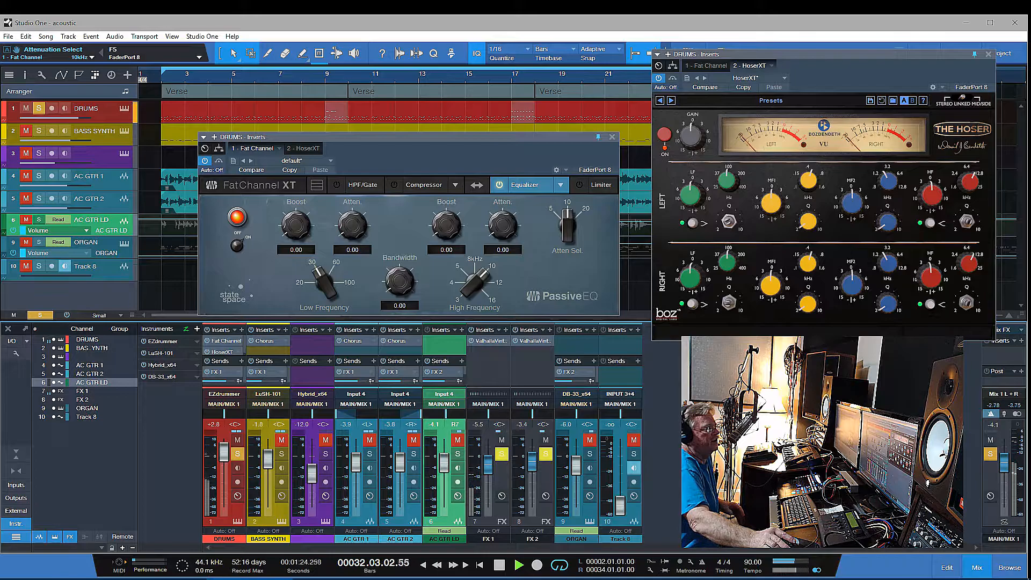
drag(1006, 464, 1009, 471)
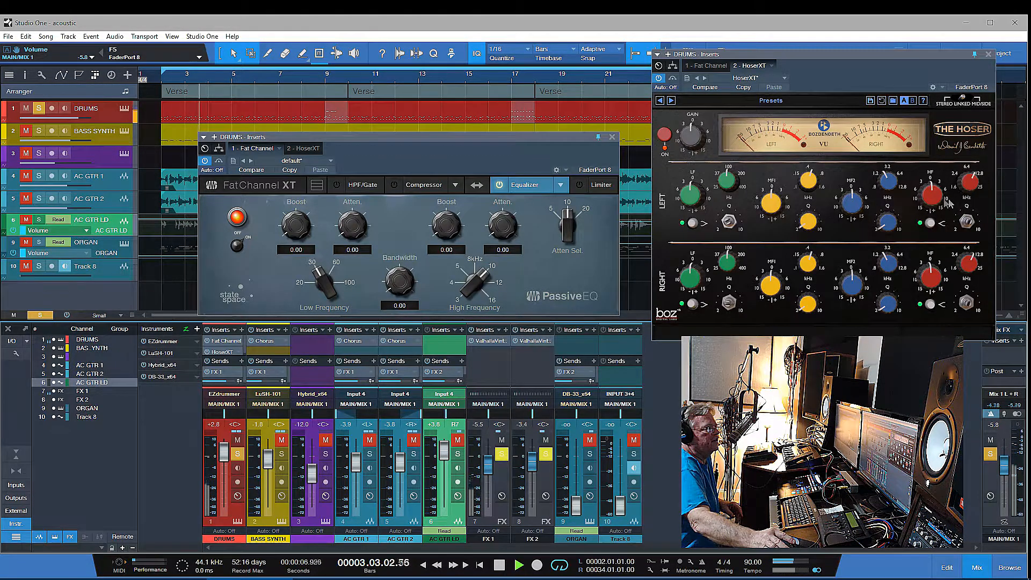
- Audition a 9.83 dB boost on the HoserXT high-frequency band of the drums, and return the gain to around neutral
drag(932, 200, 925, 169)
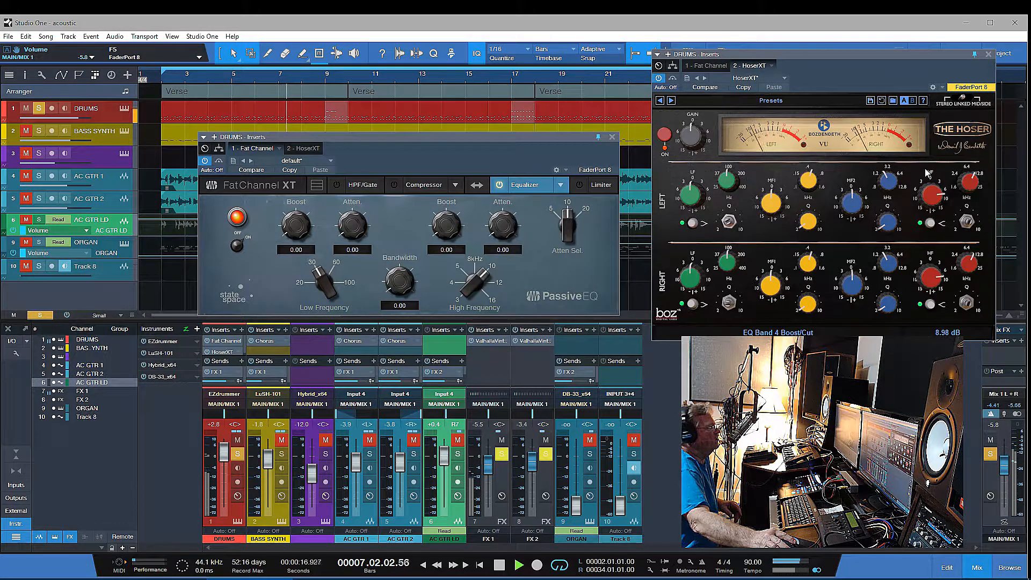
drag(925, 169, 926, 169)
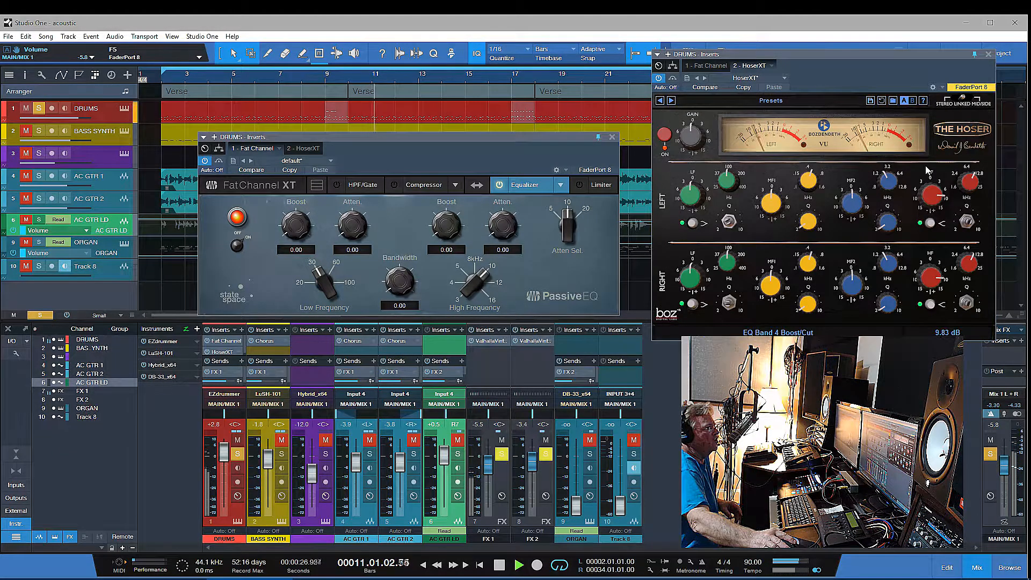
drag(925, 167, 929, 184)
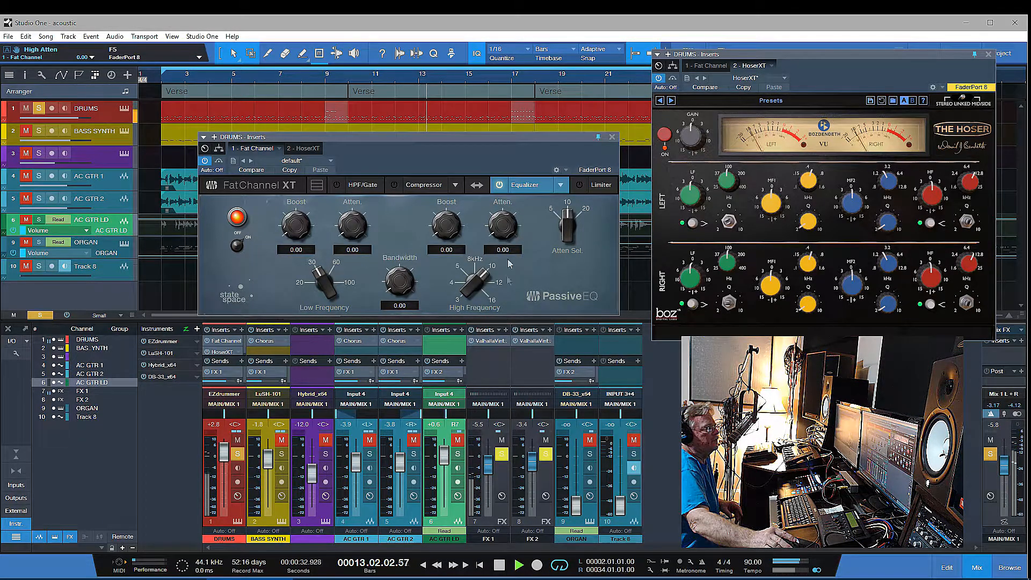
- Raise the Passive EQ's high Boost to 8.15 and its high Attenuation to 6.65 on the drums
drag(445, 232, 438, 220)
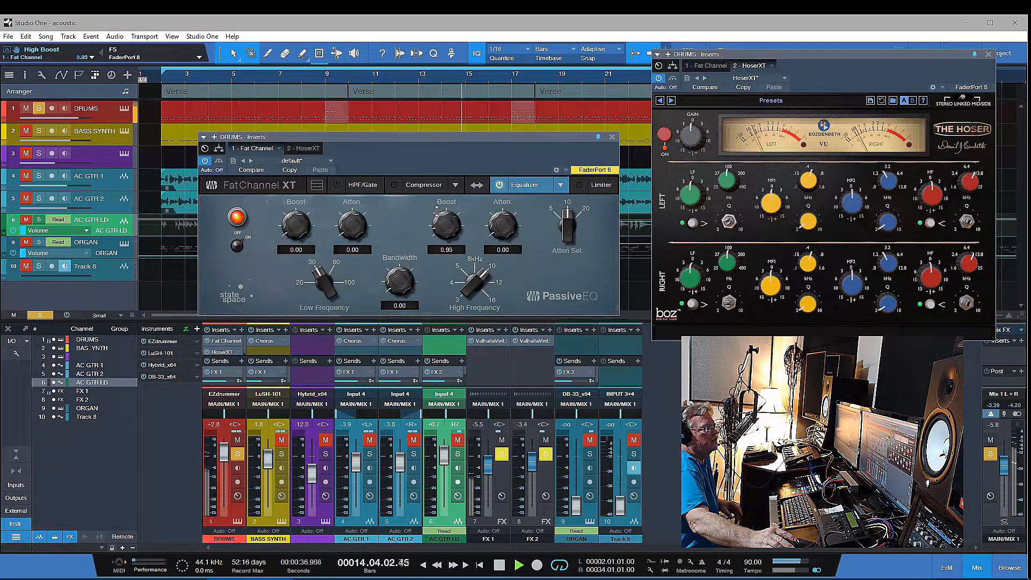
drag(436, 206, 448, 168)
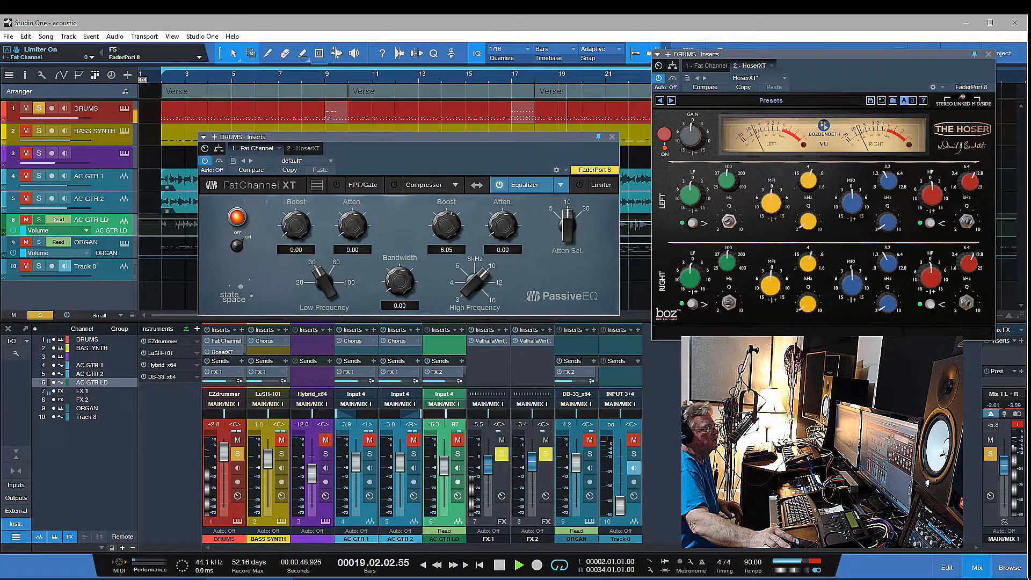
drag(453, 232, 443, 199)
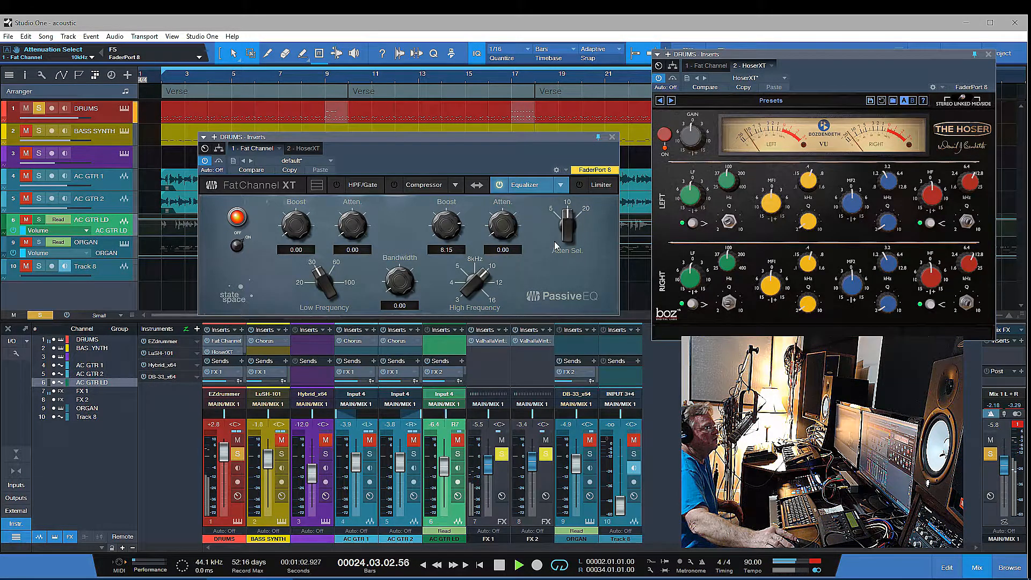
drag(497, 223, 492, 167)
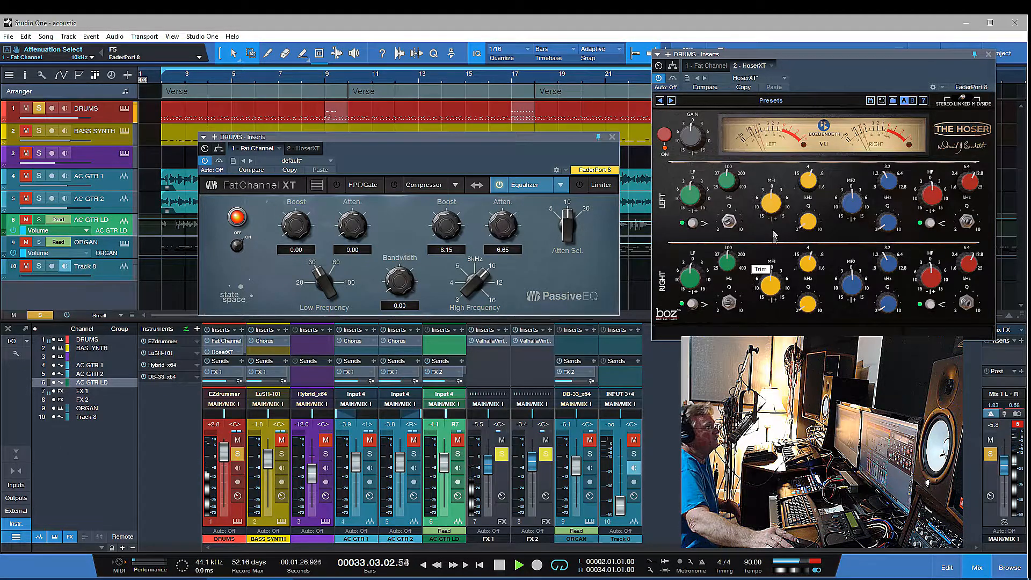
- Reduce the Passive EQ's high Boost to 1.35 and high Attenuation to 1.65, and set the low Boost to 0.70
drag(449, 223, 457, 290)
drag(499, 229, 501, 266)
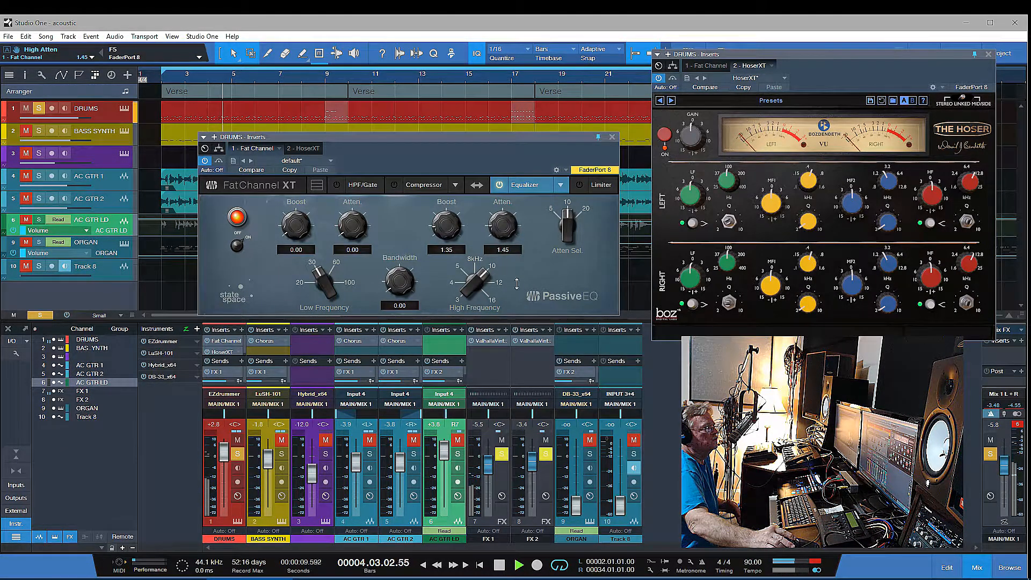
drag(294, 227, 291, 208)
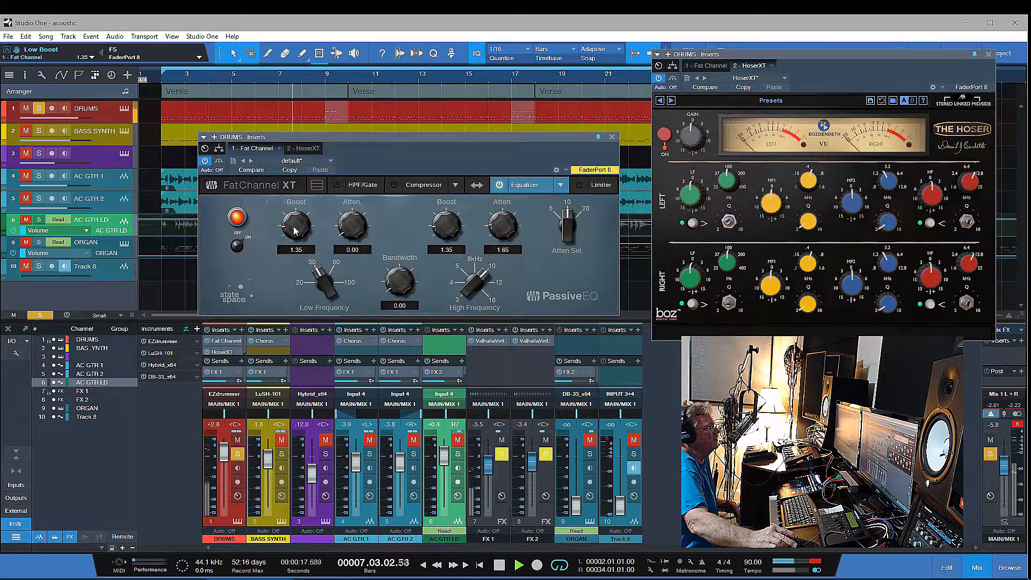
drag(294, 228, 318, 252)
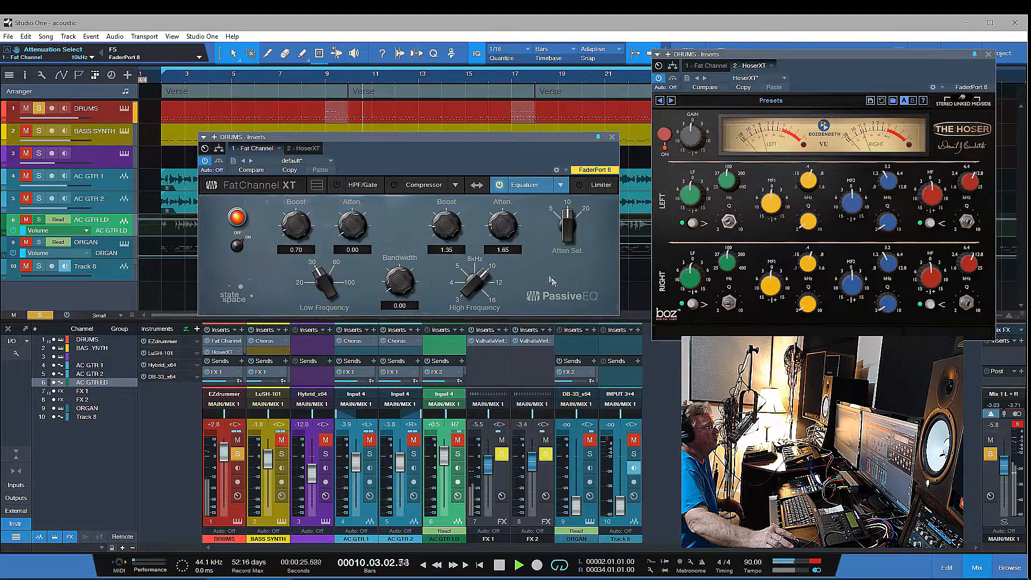
- Look at the Standard and Vintage equalizer models in Fat Channel XT, and switch back to the Passive model
click(561, 187)
click(586, 200)
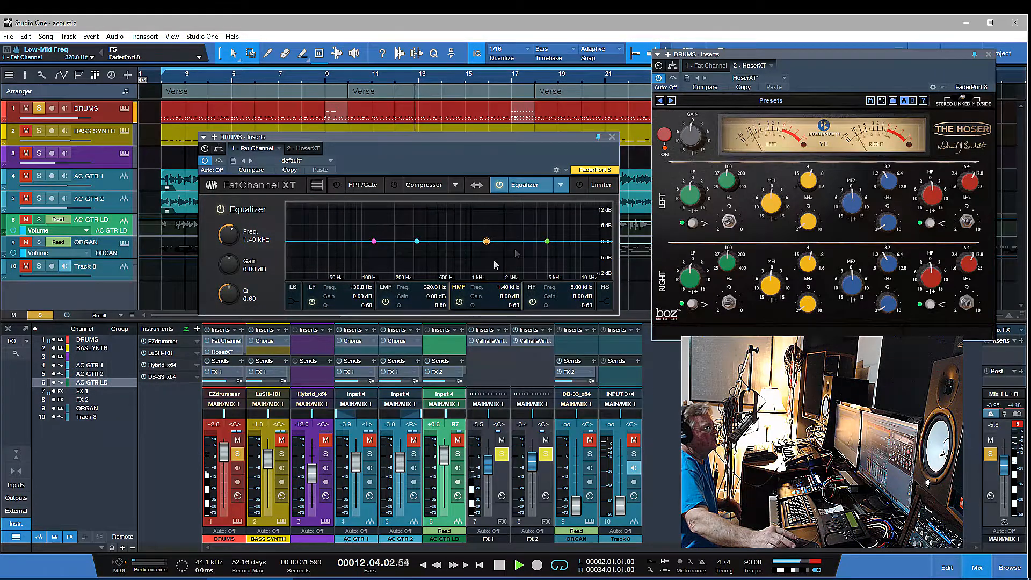
click(560, 185)
click(575, 226)
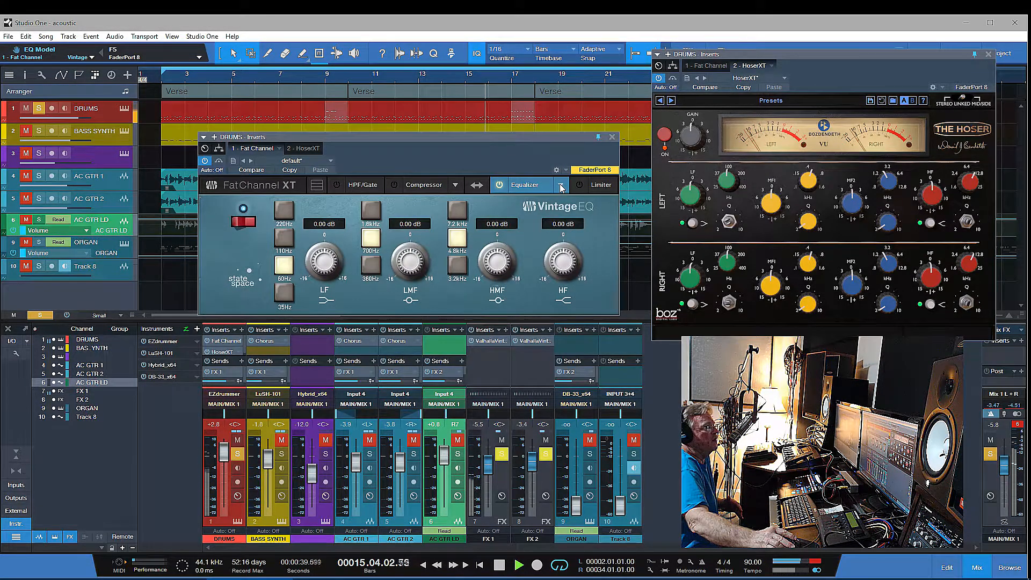
click(561, 186)
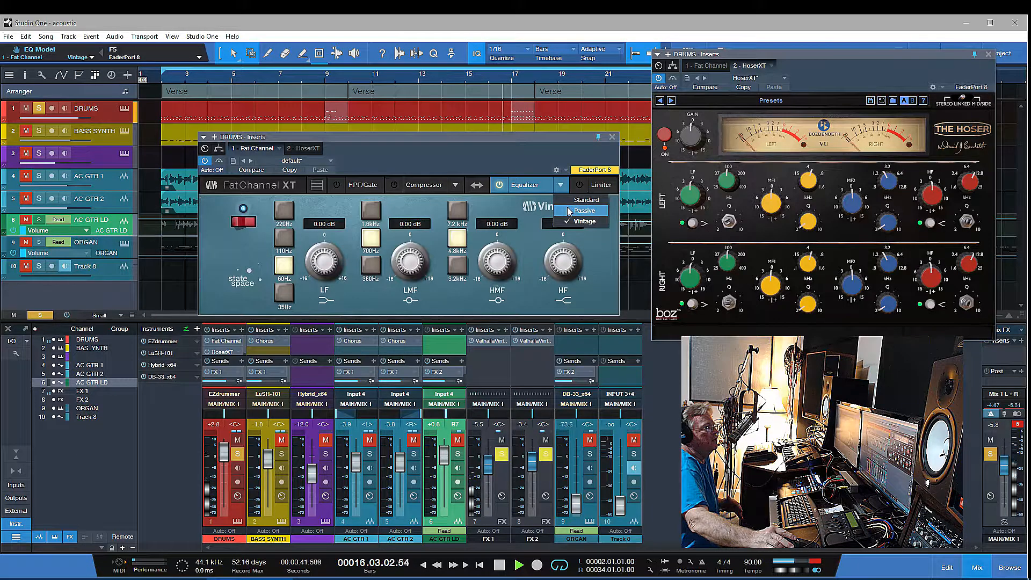
click(567, 208)
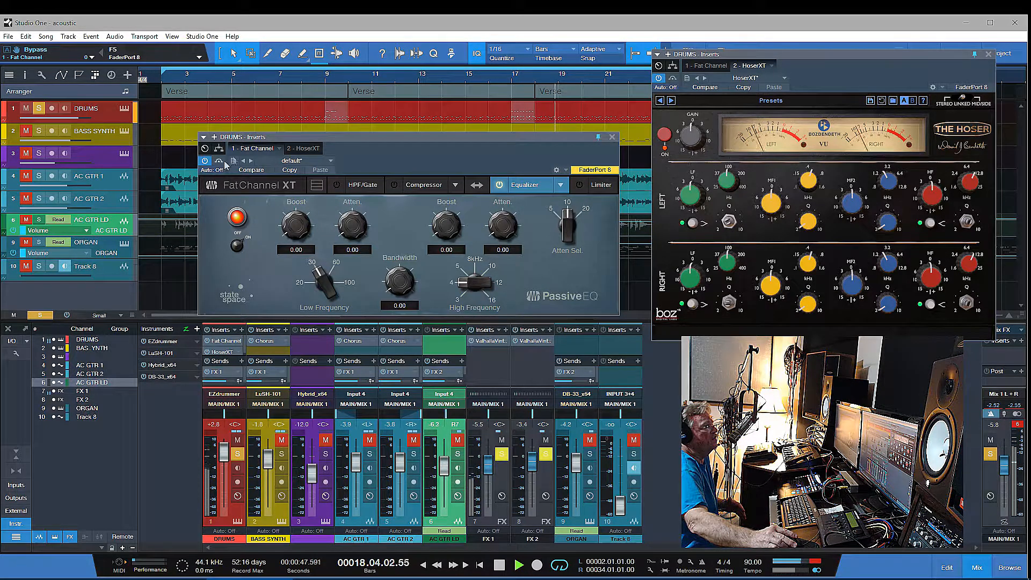
- Switch the Fat Channel XT compressor model to Tube and to FET, and return to the equalizer section
click(457, 186)
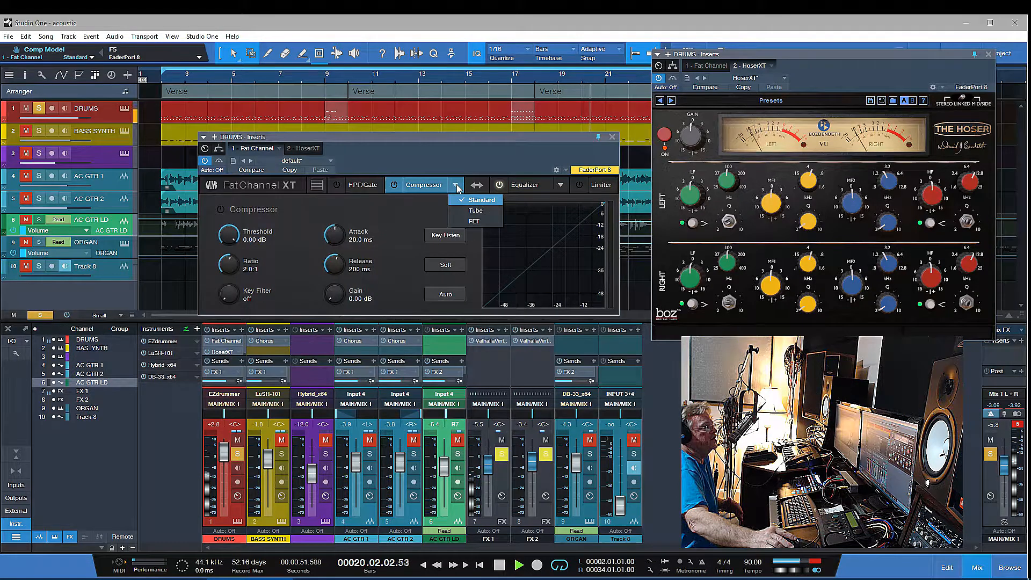
click(476, 211)
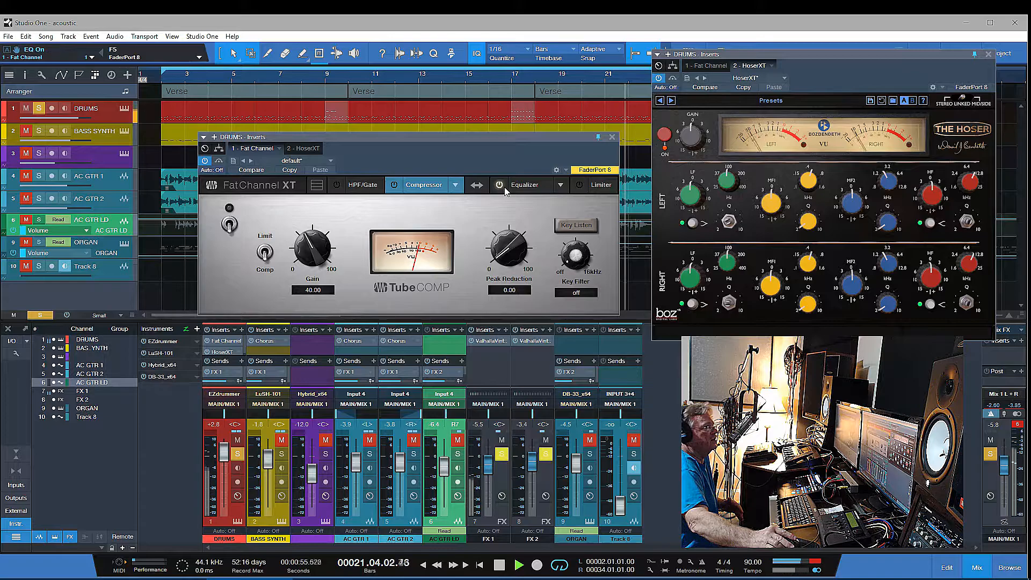
click(457, 185)
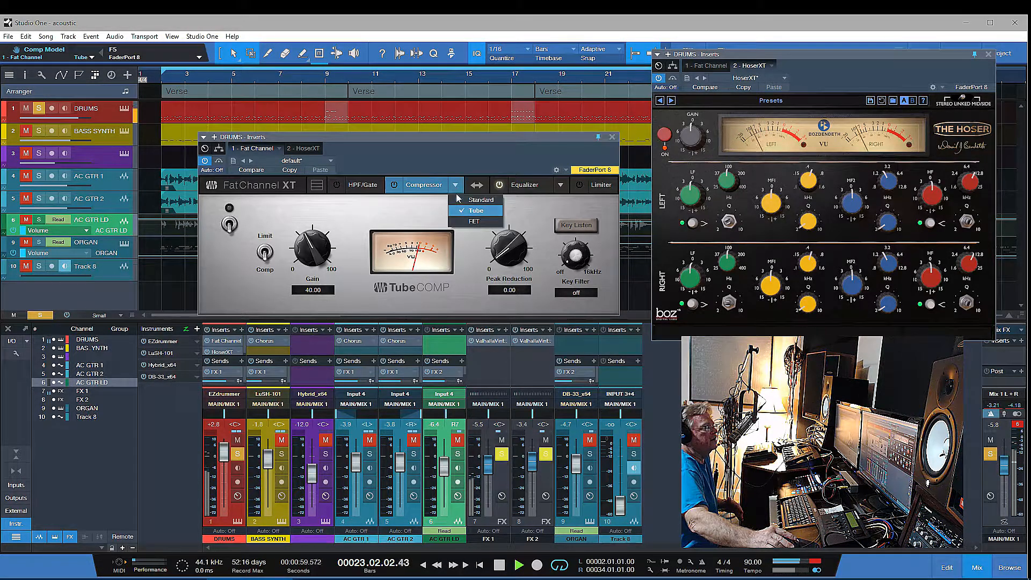
click(461, 222)
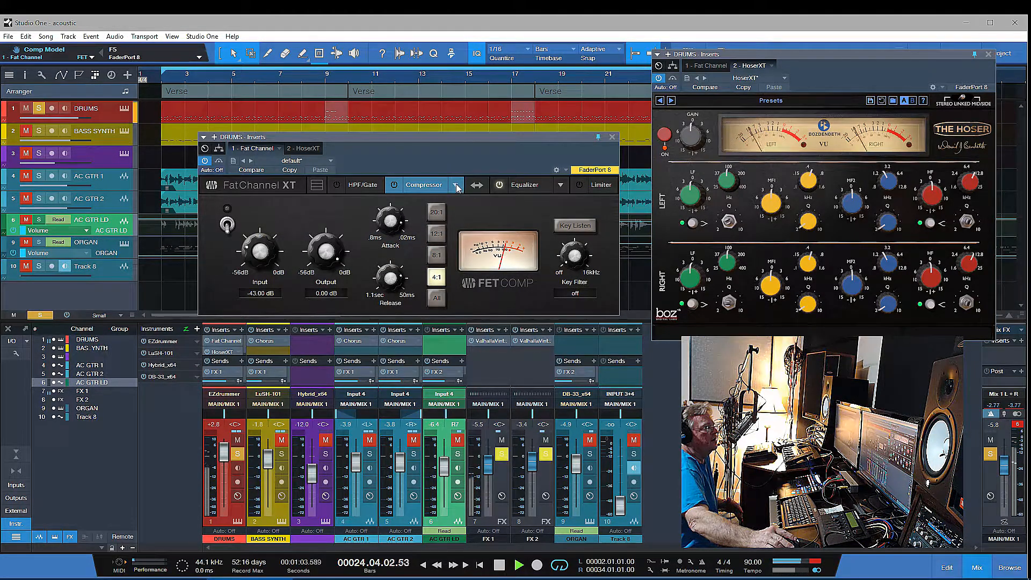
click(561, 186)
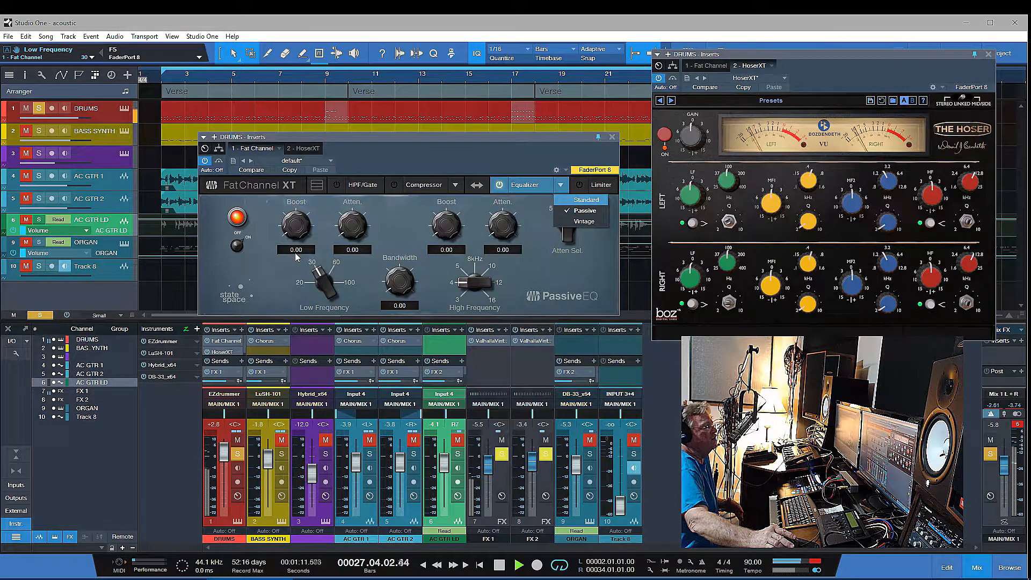
- Lower the main output fader to -21.7 dB
click(1005, 467)
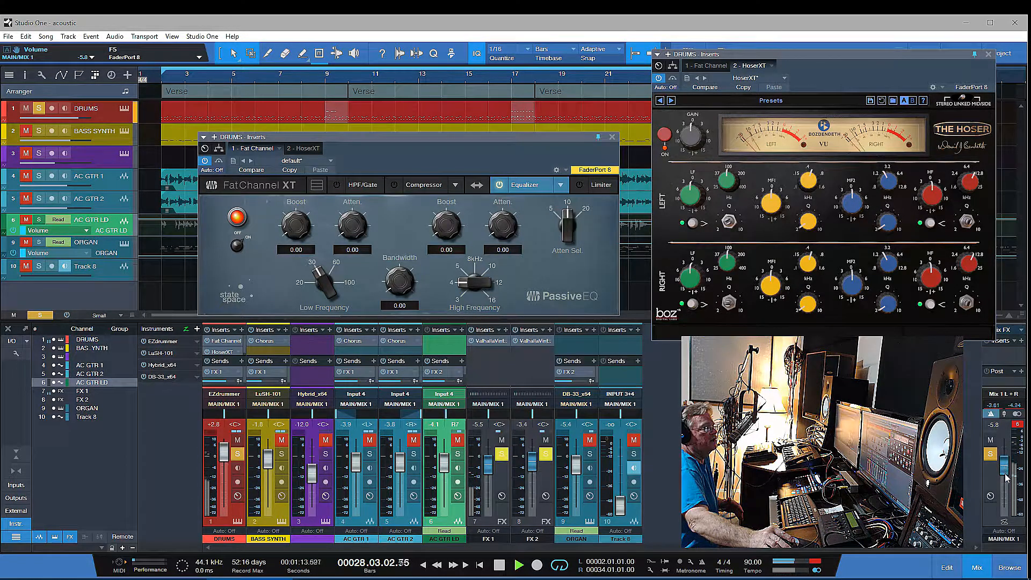
drag(1006, 484, 1008, 480)
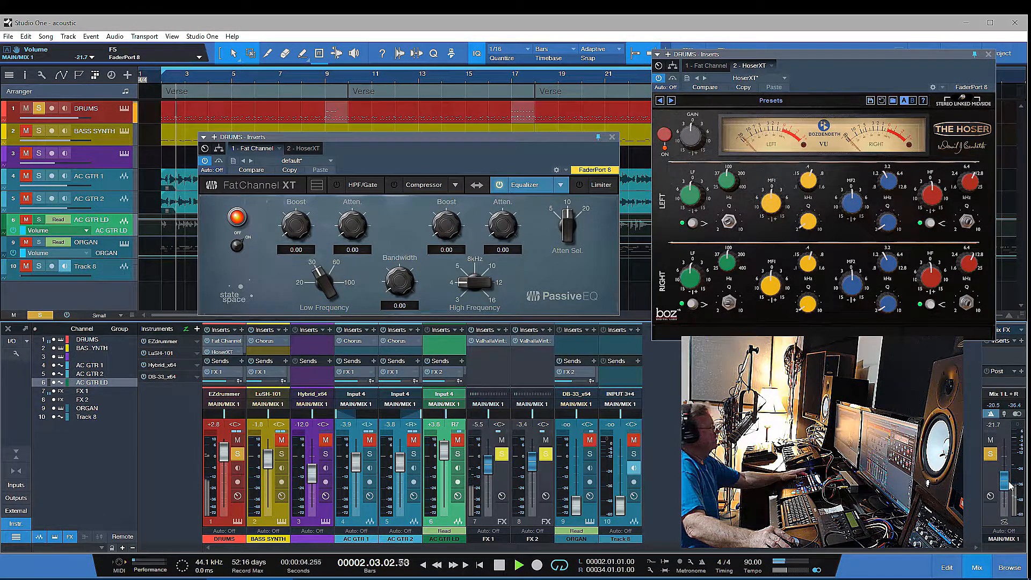
- Take the drums and all other soloed channels out of solo, and bring the main output level up to 0 dB
key(shift+s)
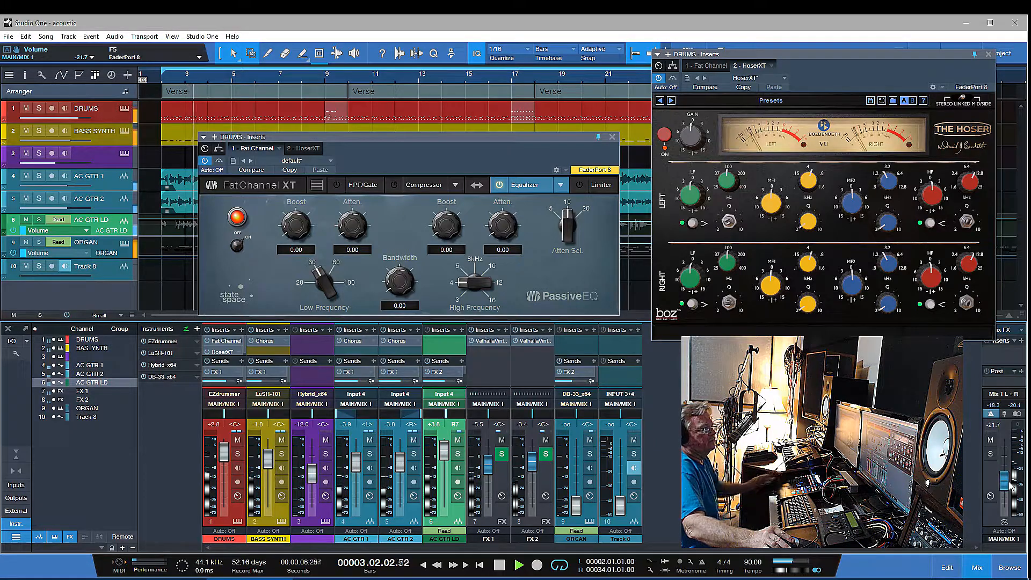
drag(1009, 486, 1007, 465)
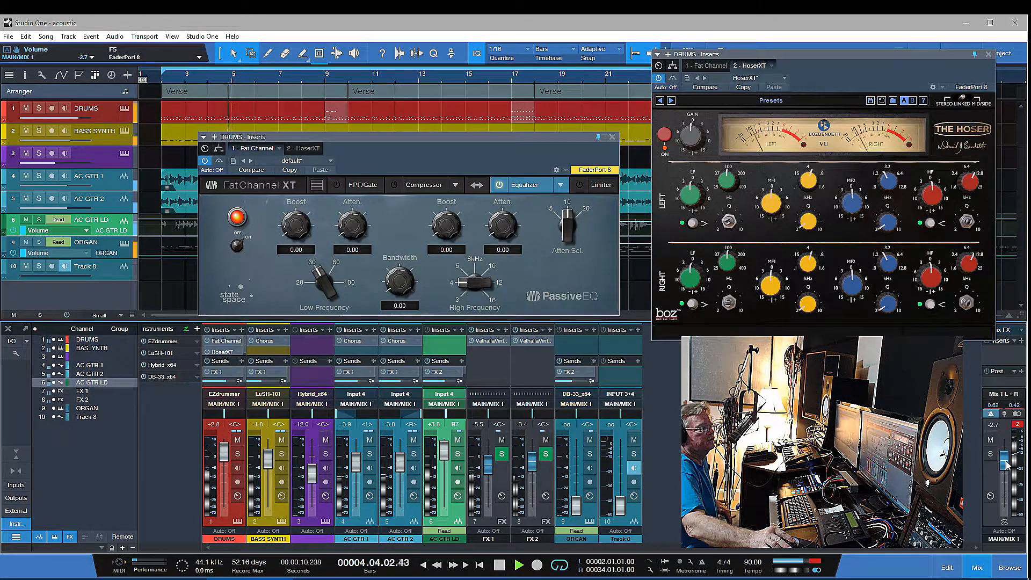
drag(1008, 465, 1007, 465)
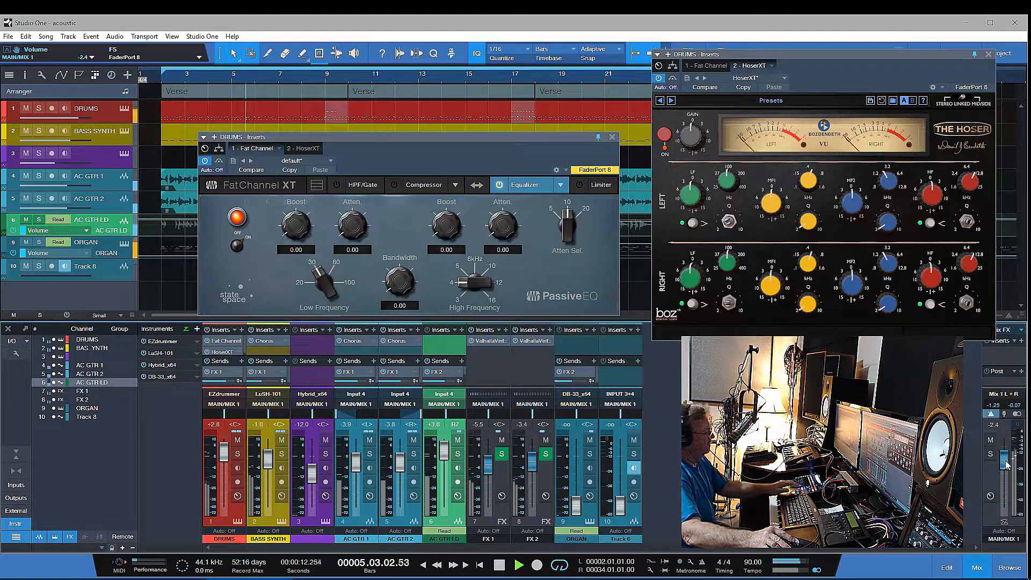
double_click(1008, 465)
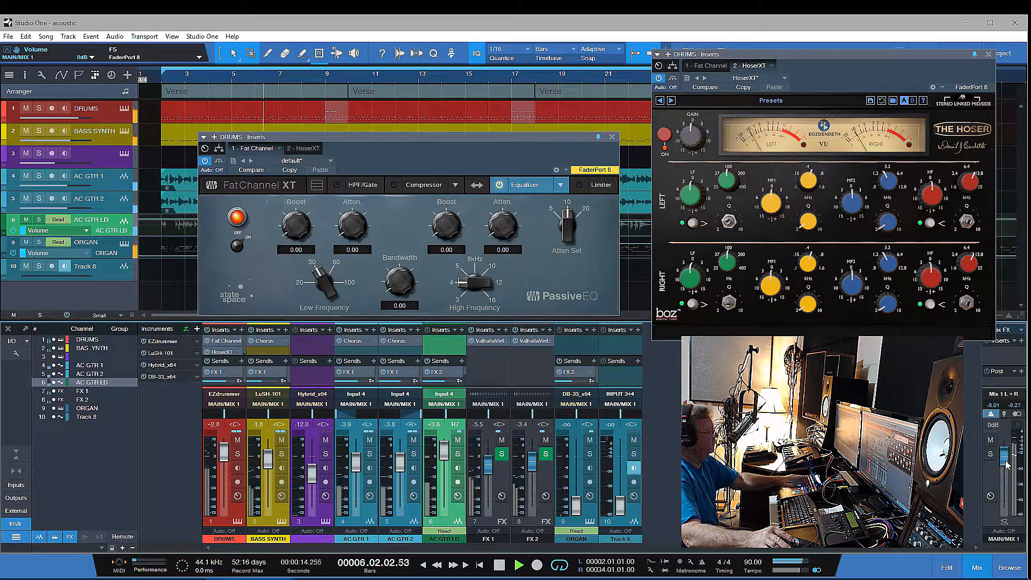
drag(1007, 465, 1008, 465)
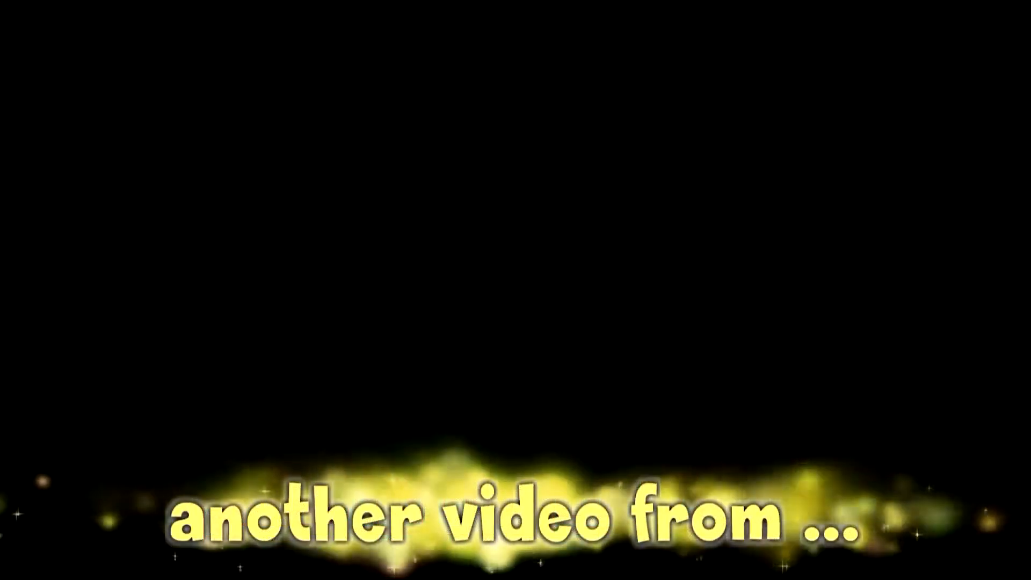